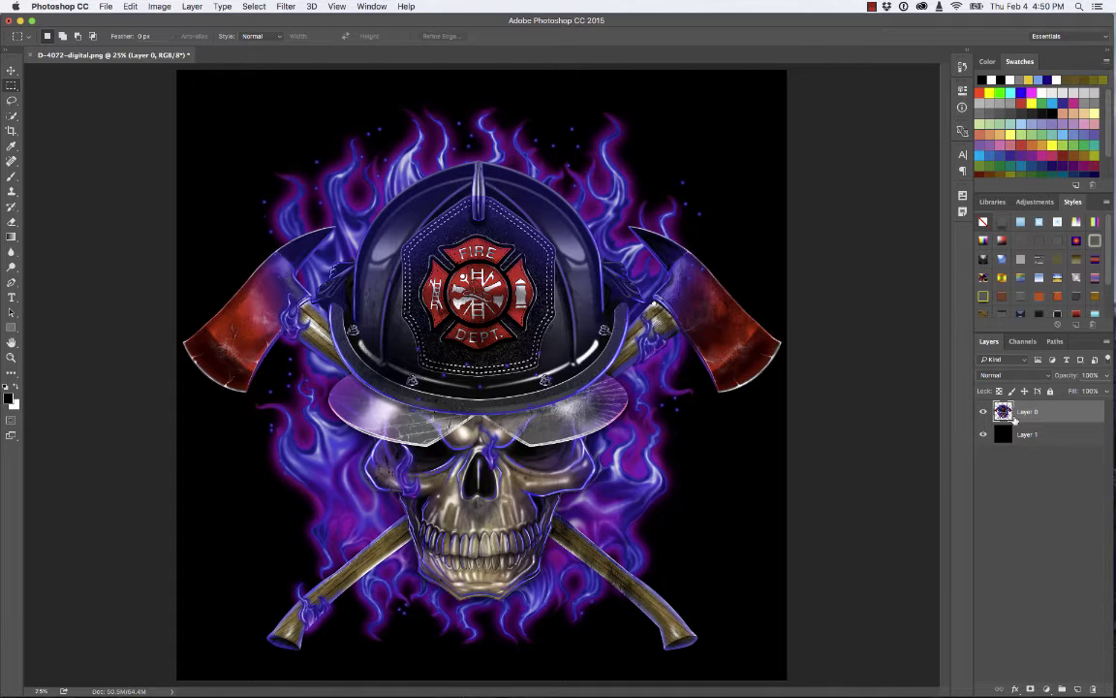
- Toggle the black background layer's visibility off and back on
{"action": "left_click", "coordinate": [983, 435]}
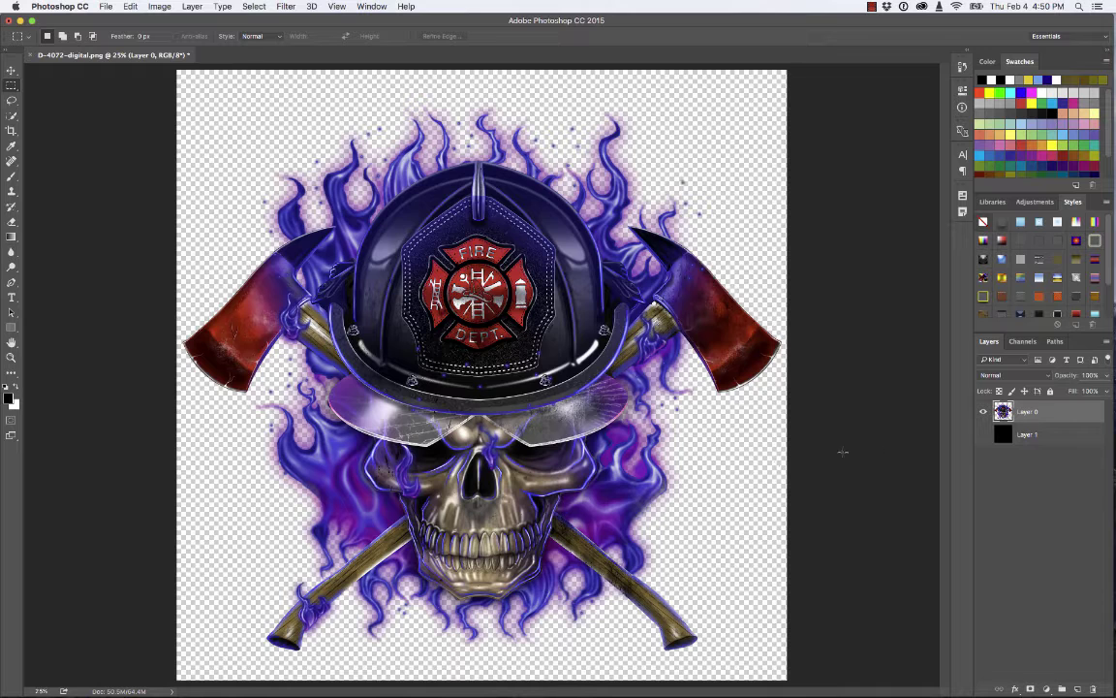
{"action": "left_click", "coordinate": [983, 436]}
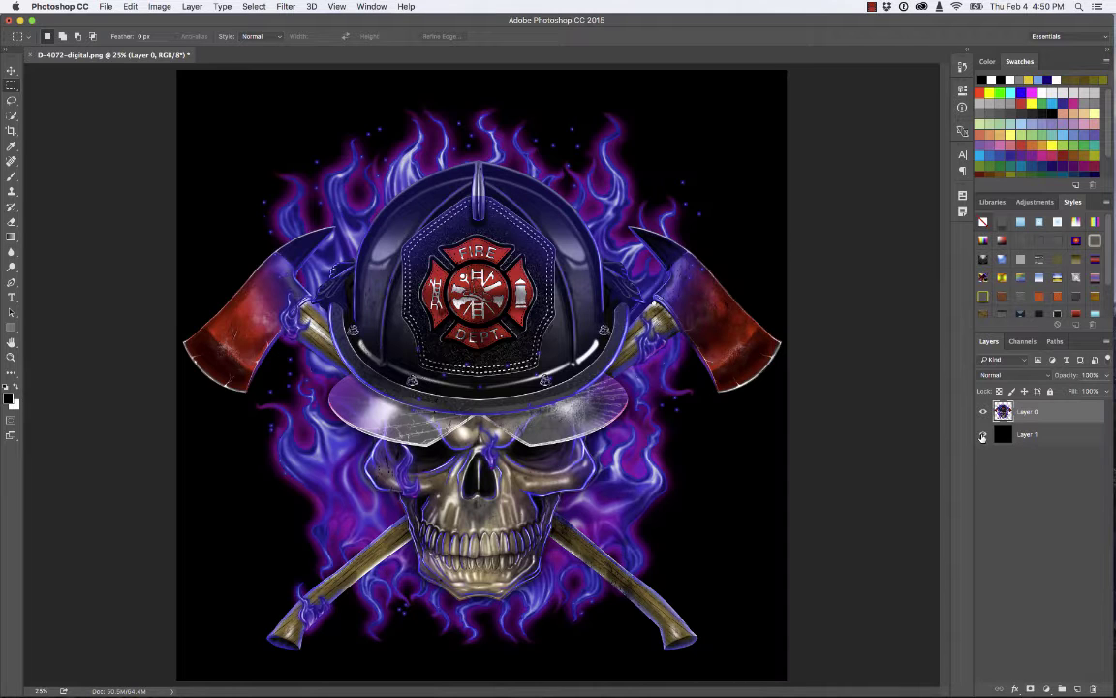
{"action": "left_click", "coordinate": [983, 436]}
{"action": "left_click", "coordinate": [984, 436]}
- Duplicate the skull artwork as a copy named 'nw' and show its channels
{"action": "left_click", "coordinate": [160, 6]}
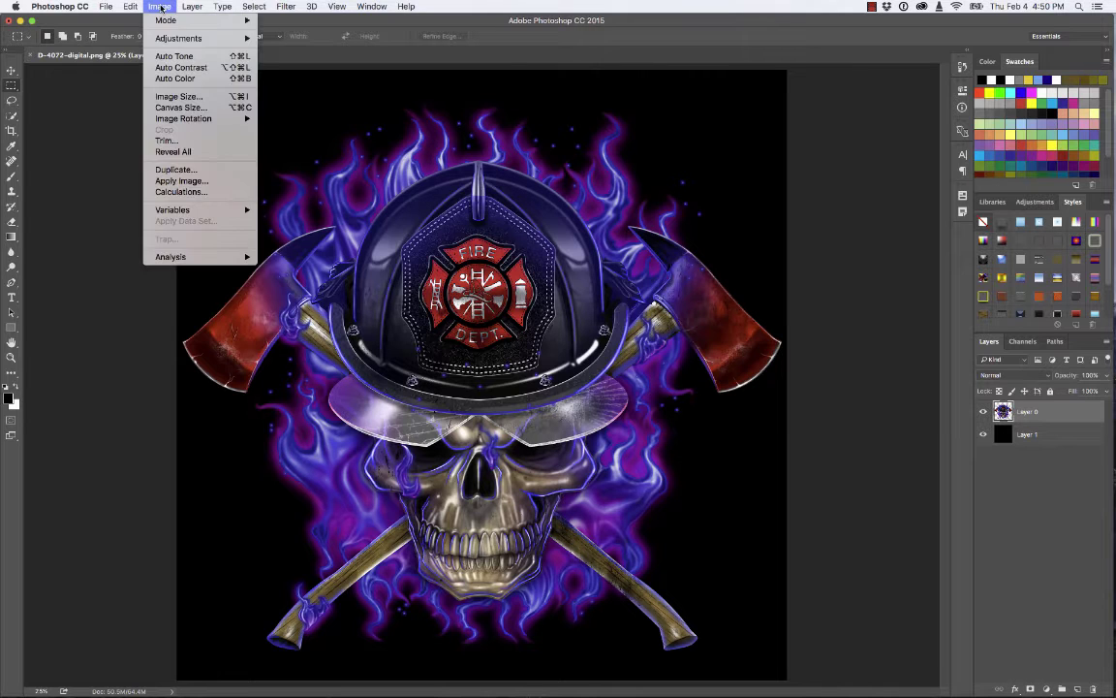
{"action": "left_click", "coordinate": [155, 169]}
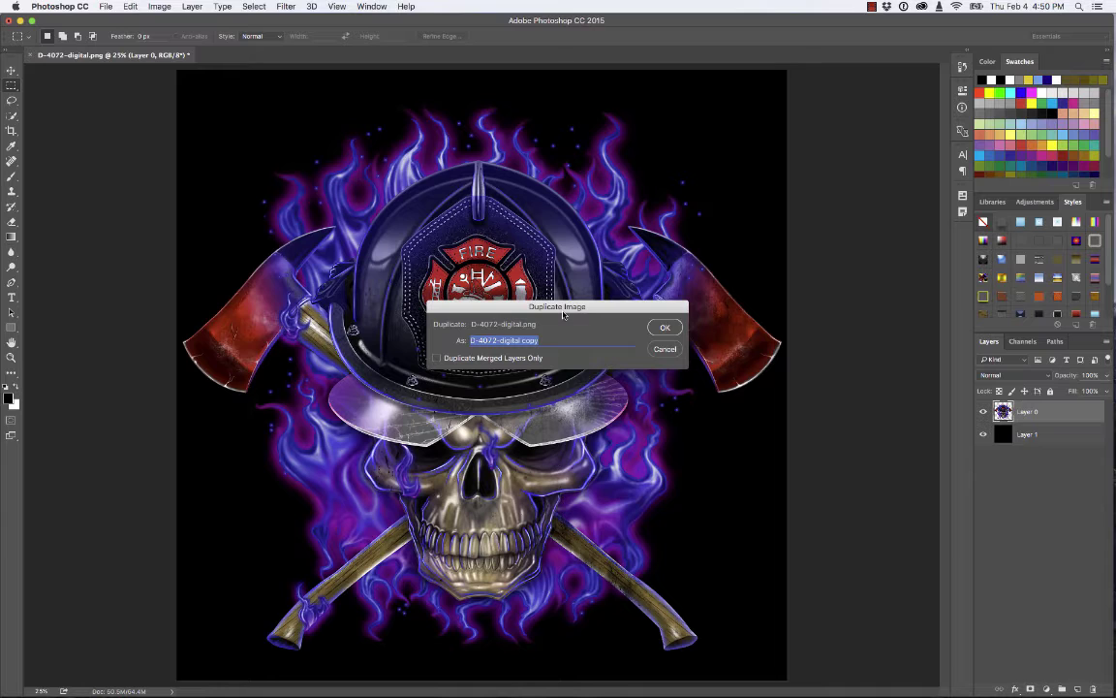
{"action": "type", "text": "D"}
{"action": "left_click", "coordinate": [664, 329]}
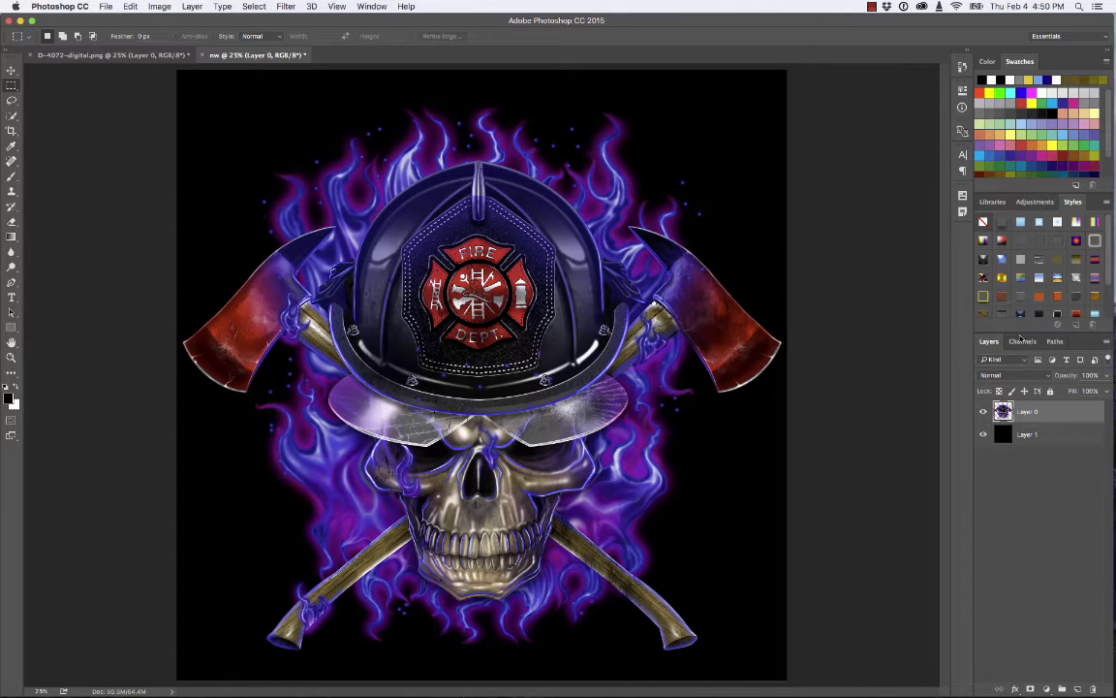
{"action": "left_click", "coordinate": [1023, 341]}
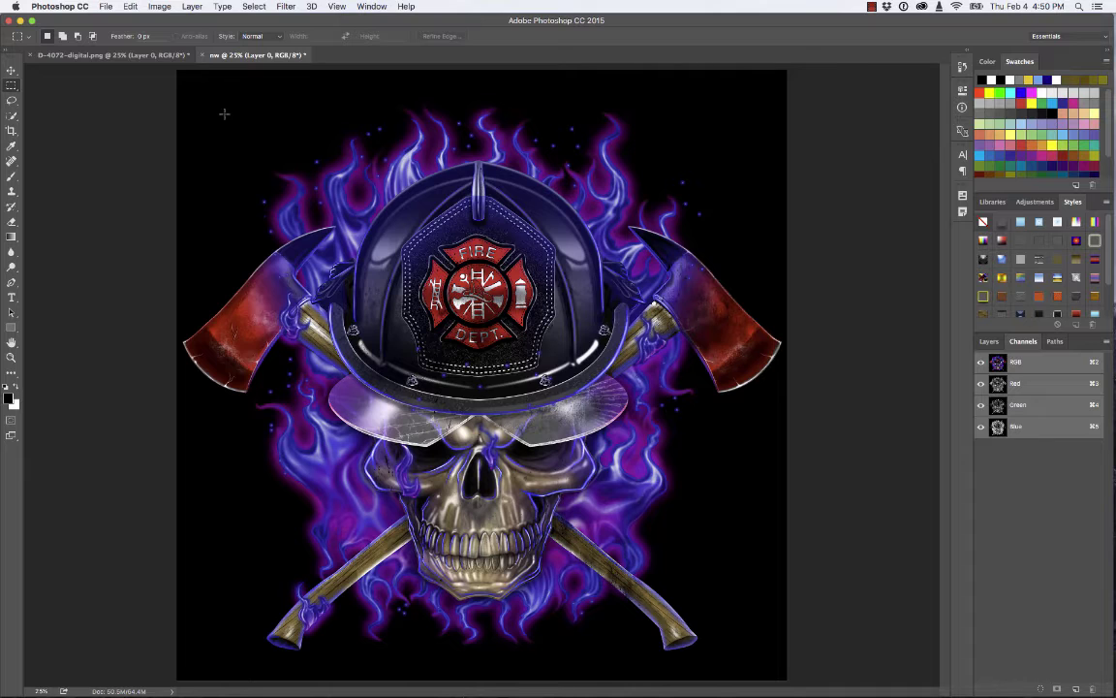
- Convert the nw copy to Lab Color mode without merging layers
{"action": "left_click", "coordinate": [160, 8]}
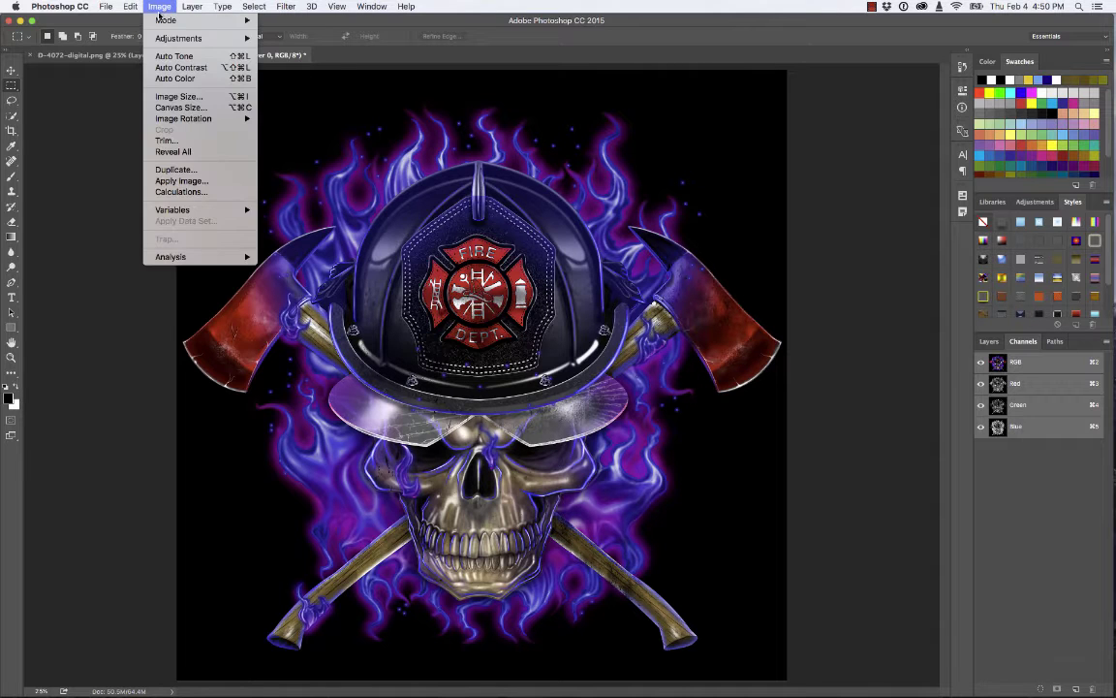
{"action": "mouse_move", "coordinate": [172, 22]}
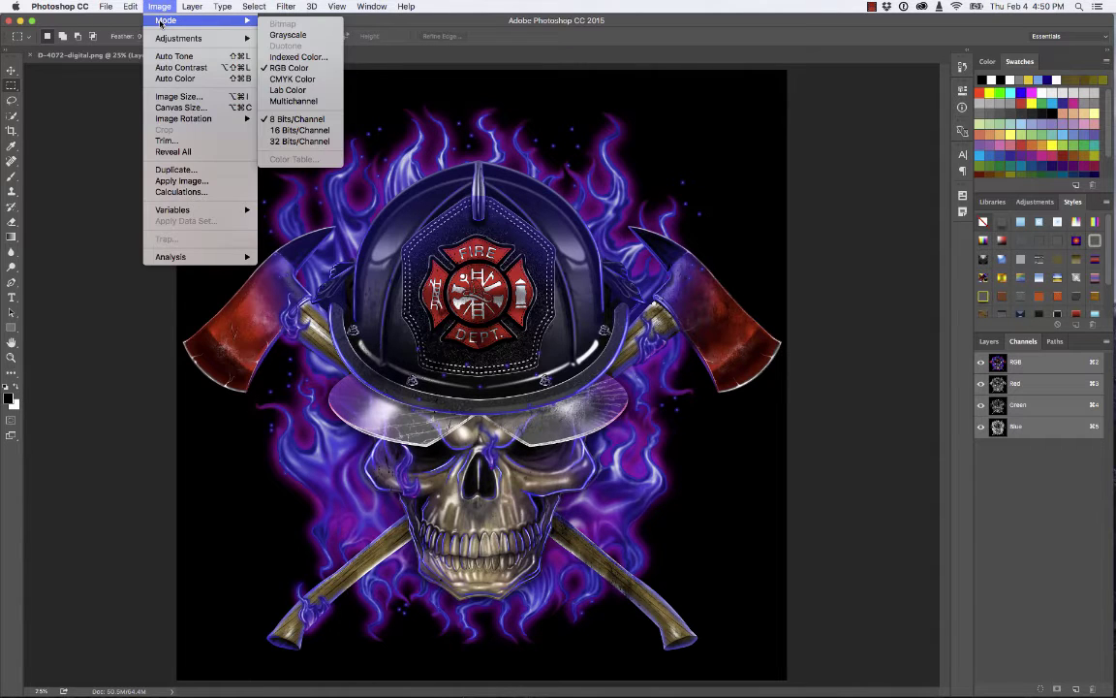
{"action": "left_click", "coordinate": [290, 91]}
{"action": "left_click", "coordinate": [519, 234]}
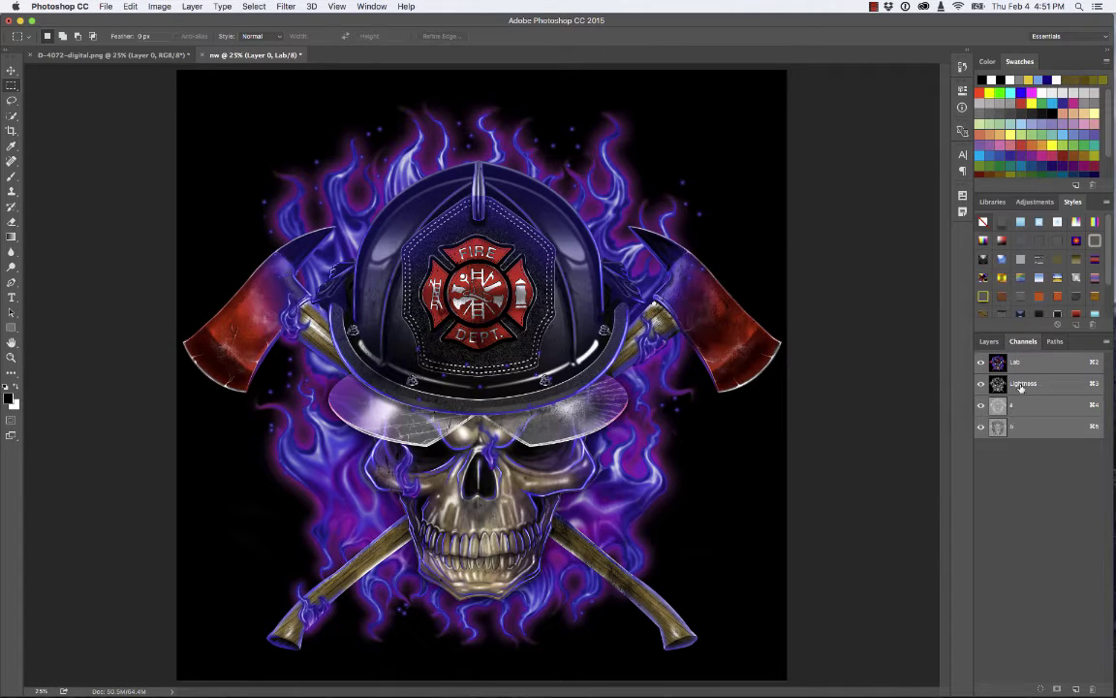
- Compare the Lightness, a and b channels individually, ending on the Lightness channel
{"action": "left_click", "coordinate": [999, 386]}
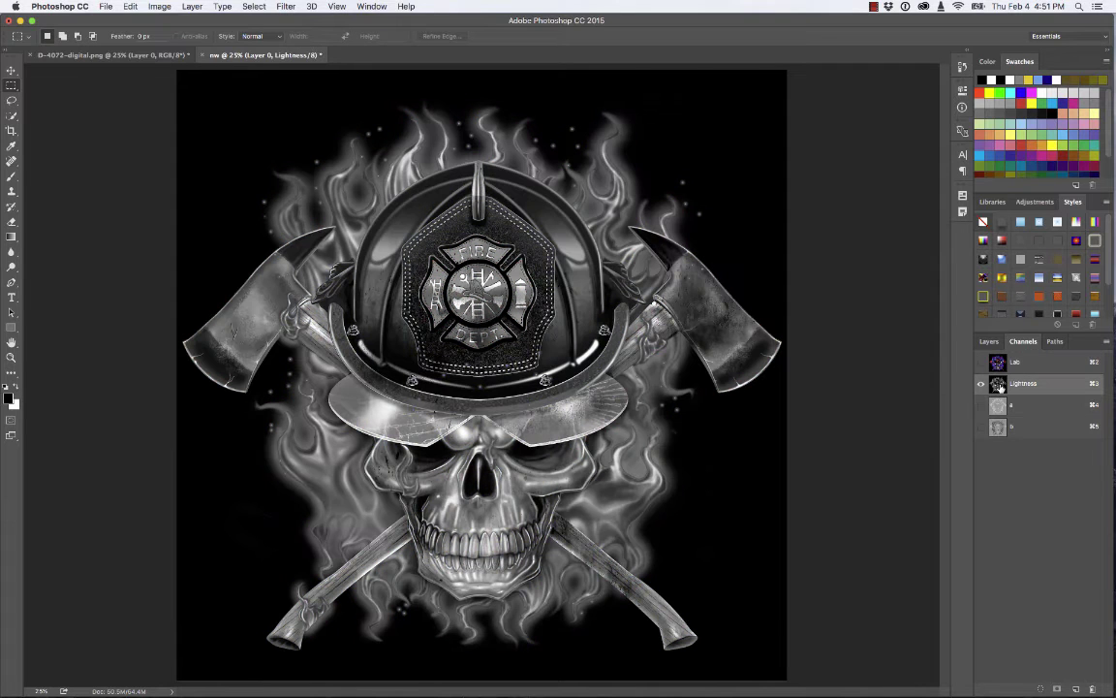
{"action": "left_click", "coordinate": [999, 406]}
{"action": "left_click", "coordinate": [998, 428]}
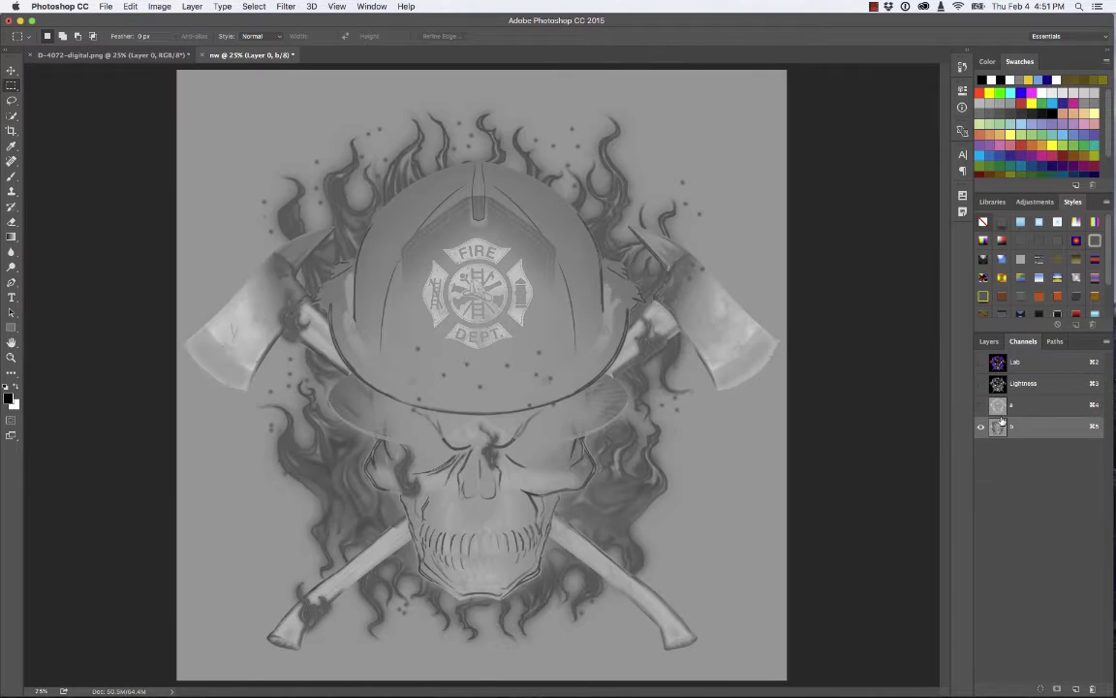
{"action": "left_click", "coordinate": [999, 406]}
{"action": "left_click", "coordinate": [999, 427]}
{"action": "left_click", "coordinate": [999, 411]}
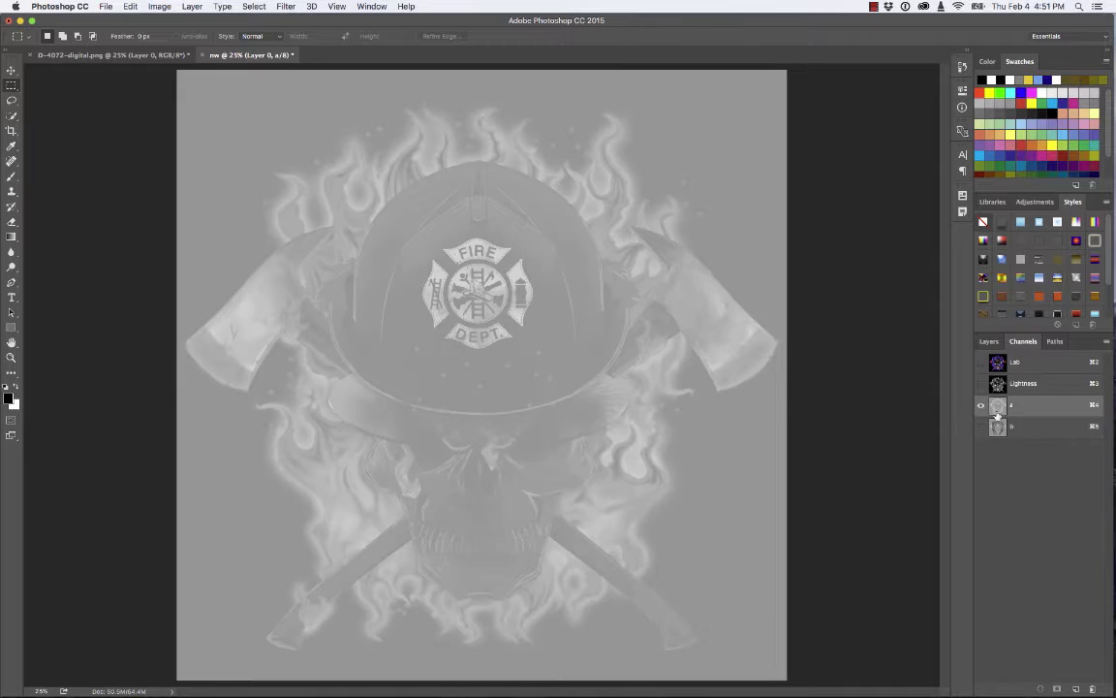
{"action": "left_click", "coordinate": [999, 426]}
{"action": "left_click", "coordinate": [999, 409]}
{"action": "left_click", "coordinate": [1000, 387]}
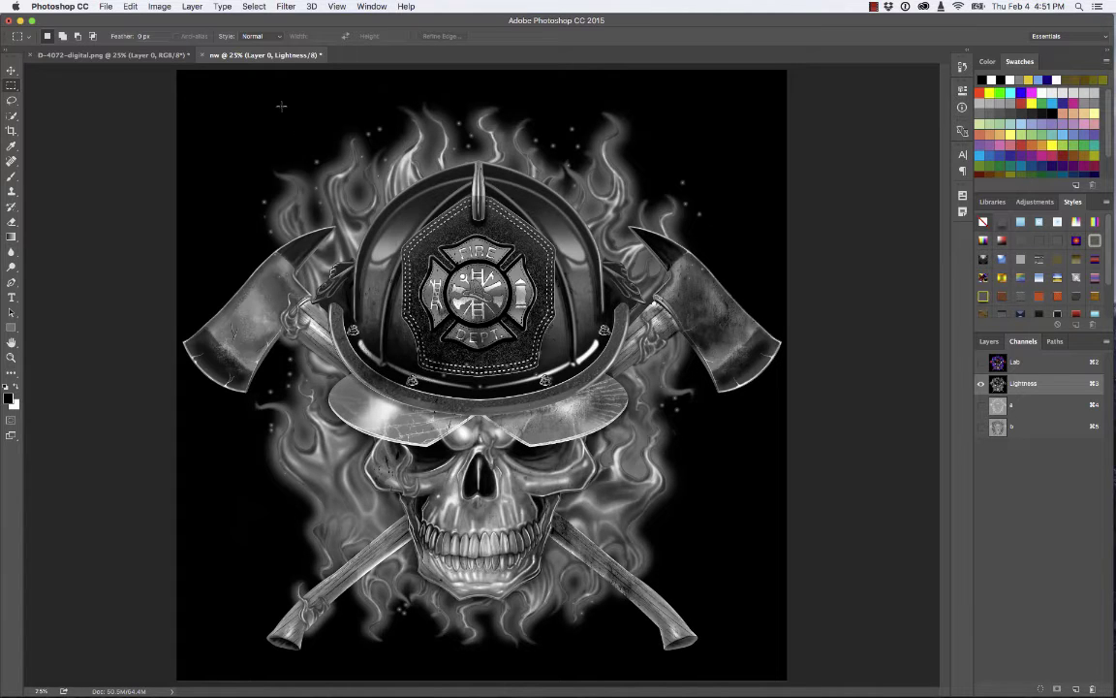
- Float the nw window and drag its Lightness channel into the D-4072 artwork as Alpha 1
{"action": "left_click_drag", "start_coordinate": [247, 57], "coordinate": [247, 125]}
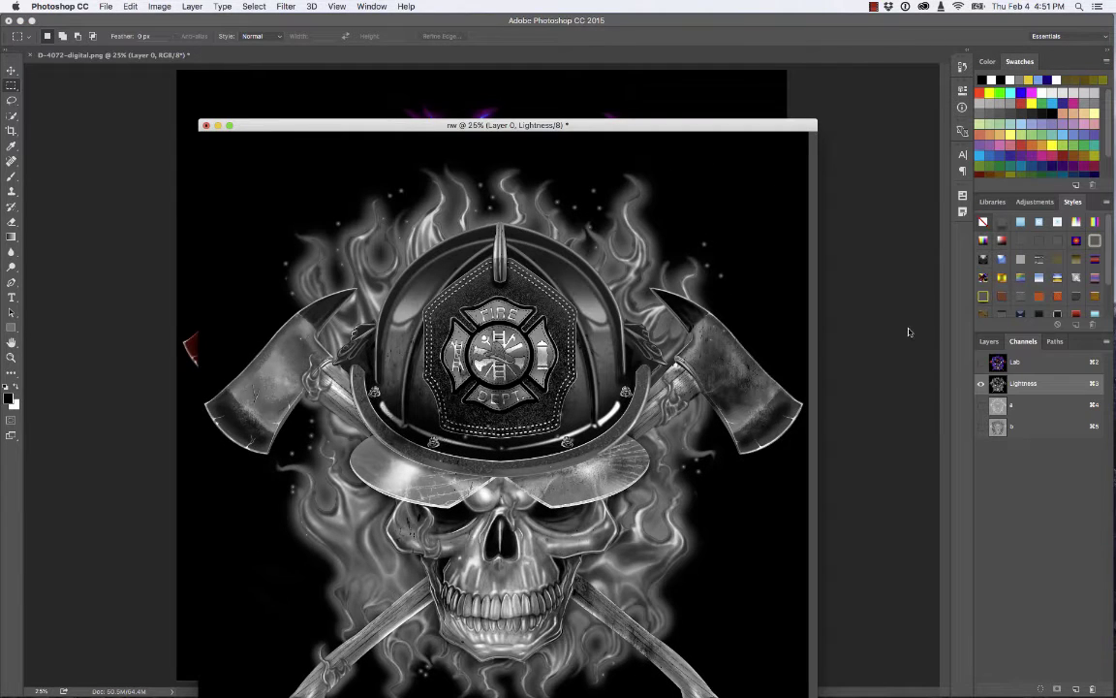
{"action": "left_click_drag", "start_coordinate": [1000, 385], "coordinate": [862, 348]}
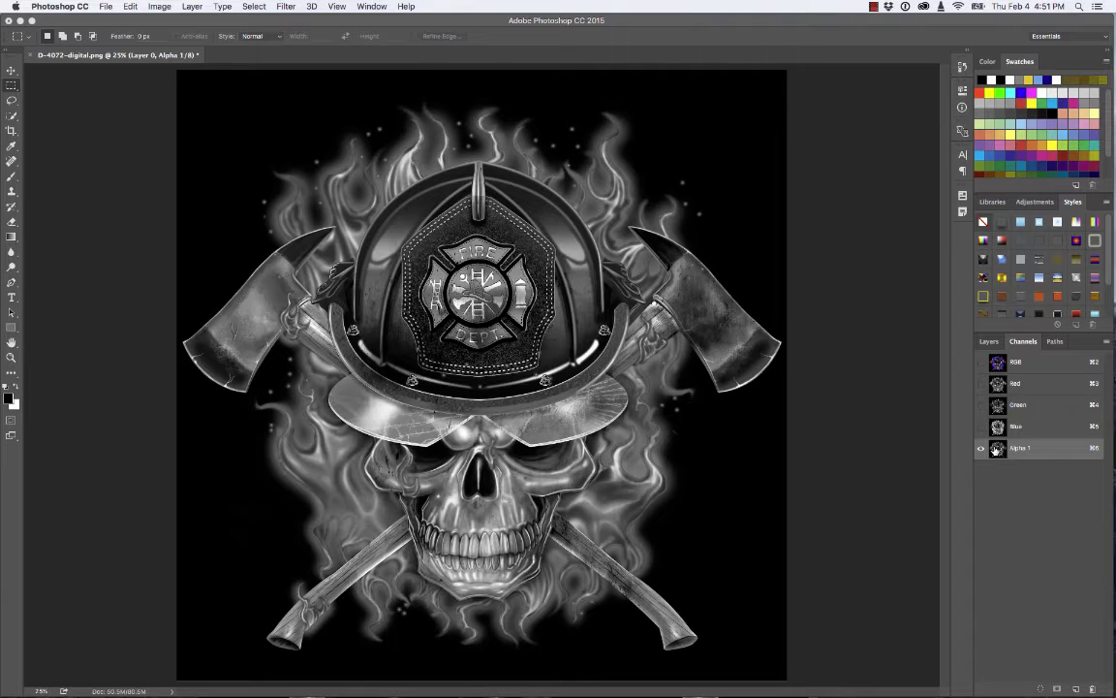
- Set Alpha 1 to Color Indicates Selected Areas, then close nw without saving
{"action": "double_click", "coordinate": [997, 449]}
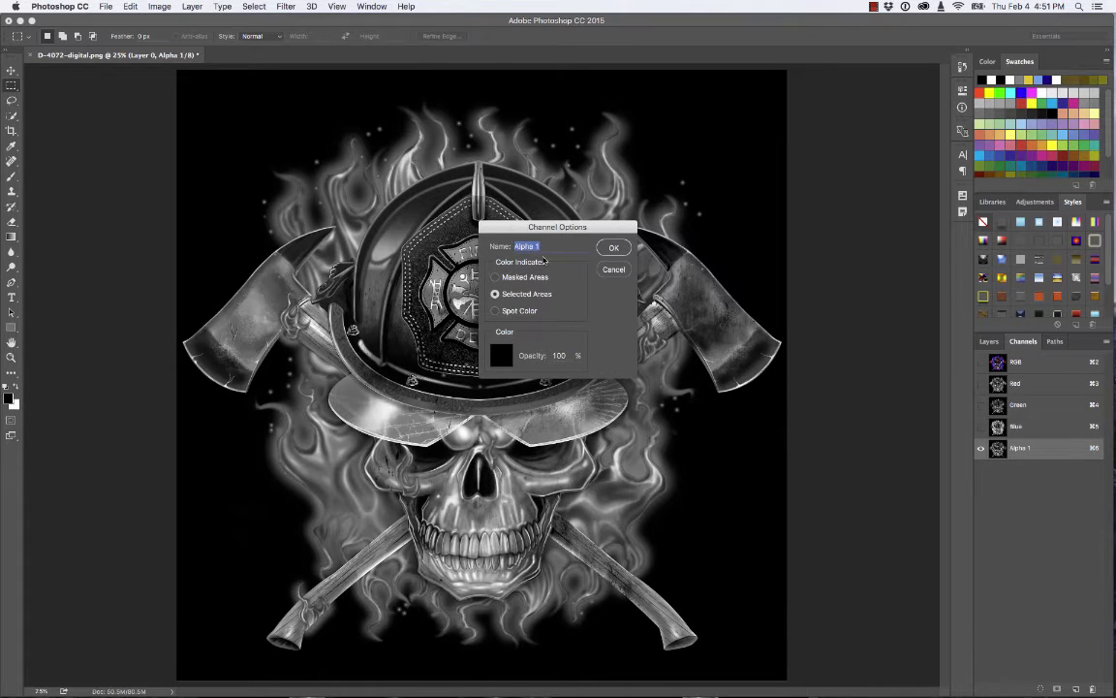
{"action": "left_click", "coordinate": [495, 277]}
{"action": "left_click", "coordinate": [496, 295]}
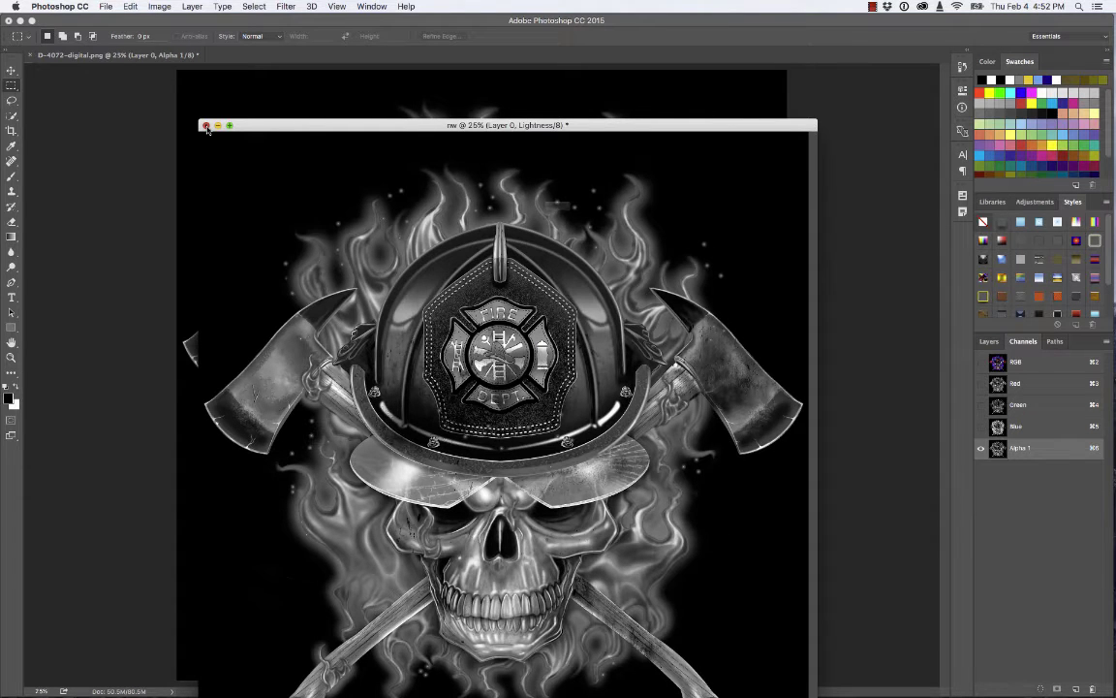
{"action": "left_click", "coordinate": [205, 126]}
{"action": "left_click", "coordinate": [467, 215]}
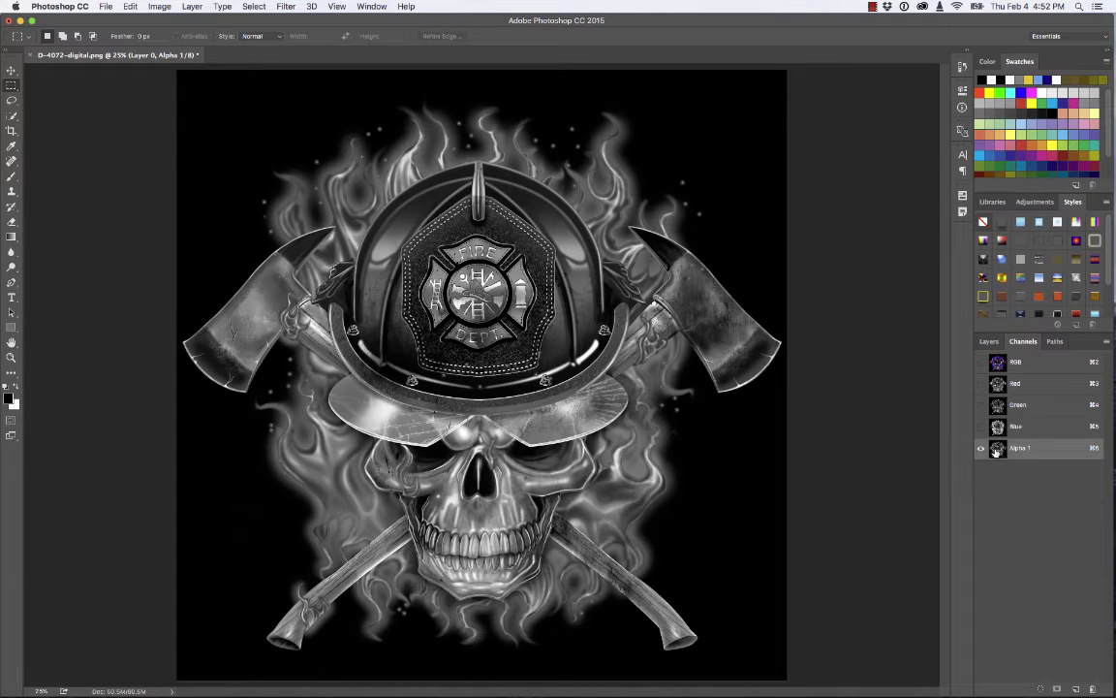
- Invert Alpha 1 and apply Curves: black point right, white point left, midtones pulled down
{"action": "key", "text": "super+i"}
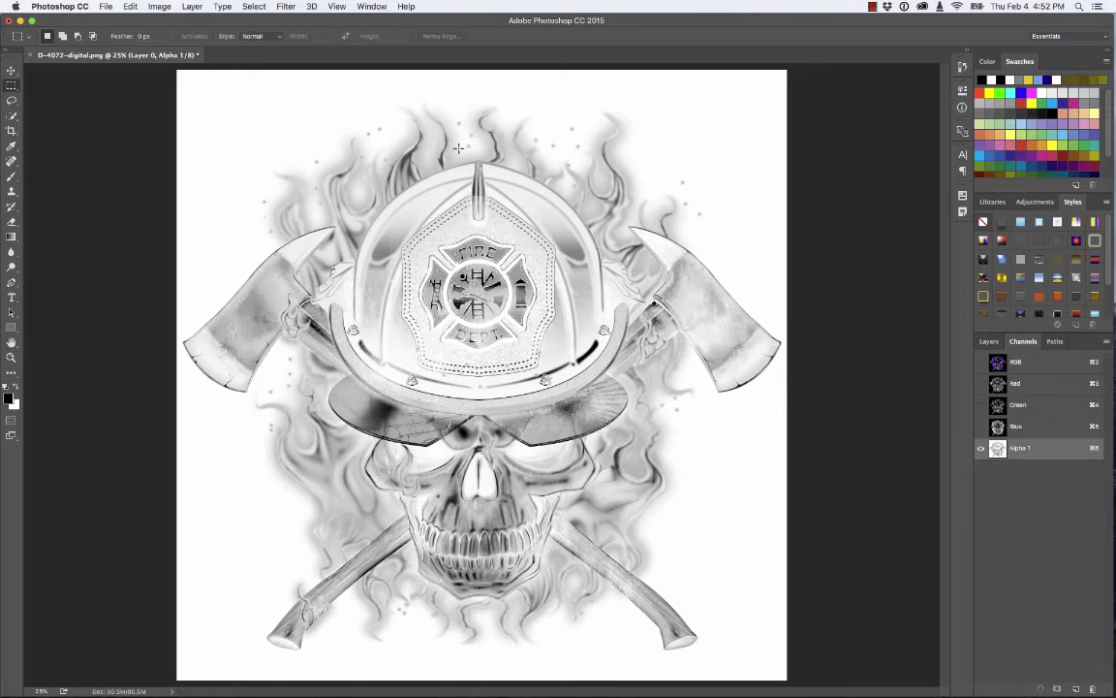
{"action": "left_click", "coordinate": [159, 6]}
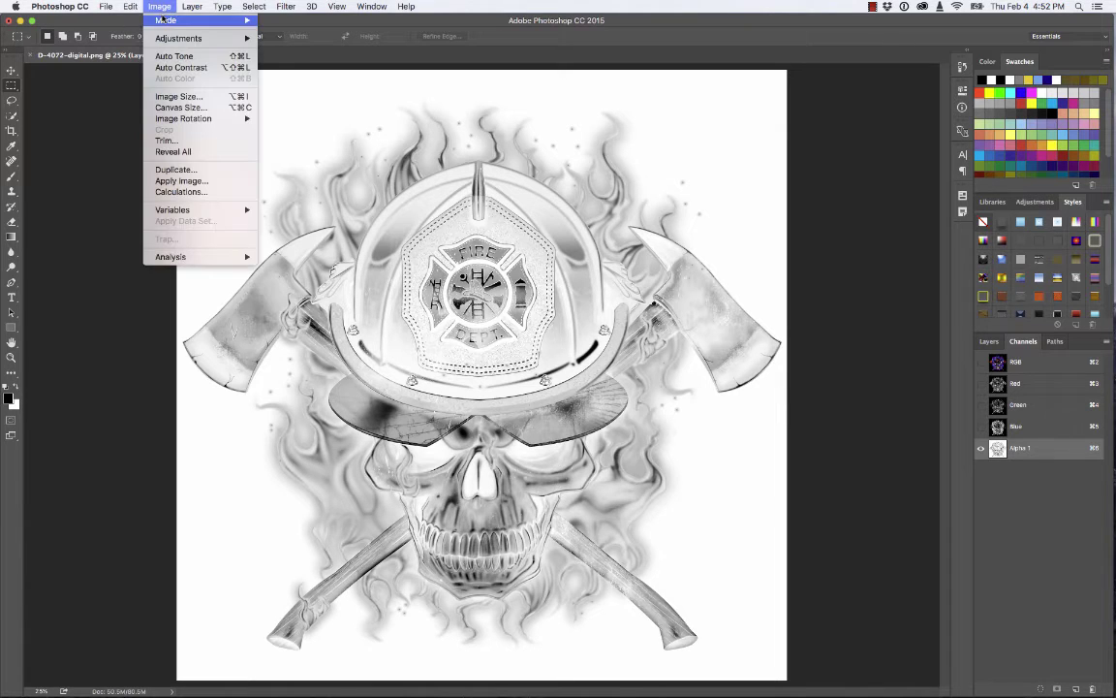
{"action": "mouse_move", "coordinate": [163, 39]}
{"action": "left_click", "coordinate": [296, 62]}
{"action": "left_click_drag", "start_coordinate": [642, 62], "coordinate": [753, 64]}
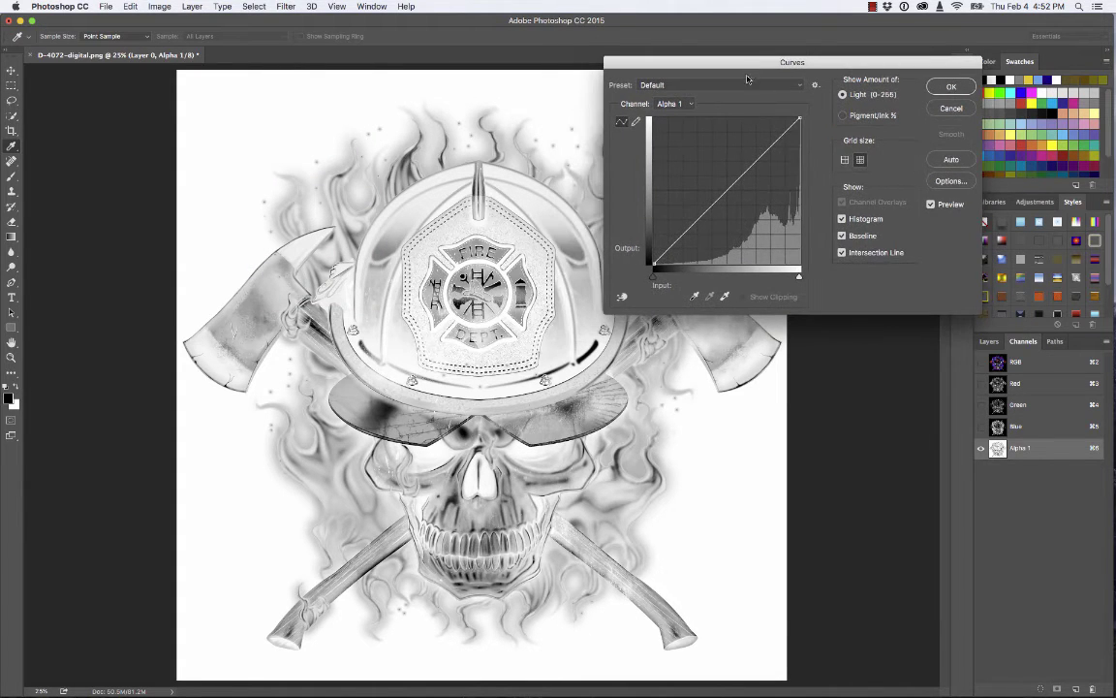
{"action": "left_click", "coordinate": [859, 160]}
{"action": "left_click_drag", "start_coordinate": [654, 262], "coordinate": [684, 264]}
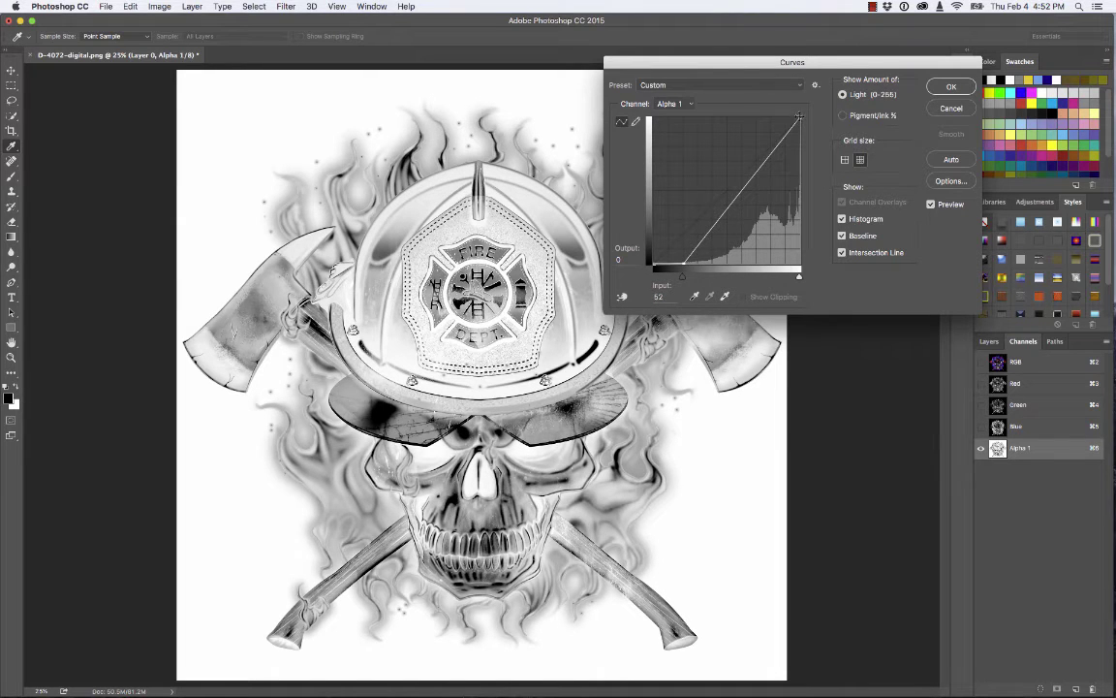
{"action": "left_click_drag", "start_coordinate": [799, 117], "coordinate": [793, 117]}
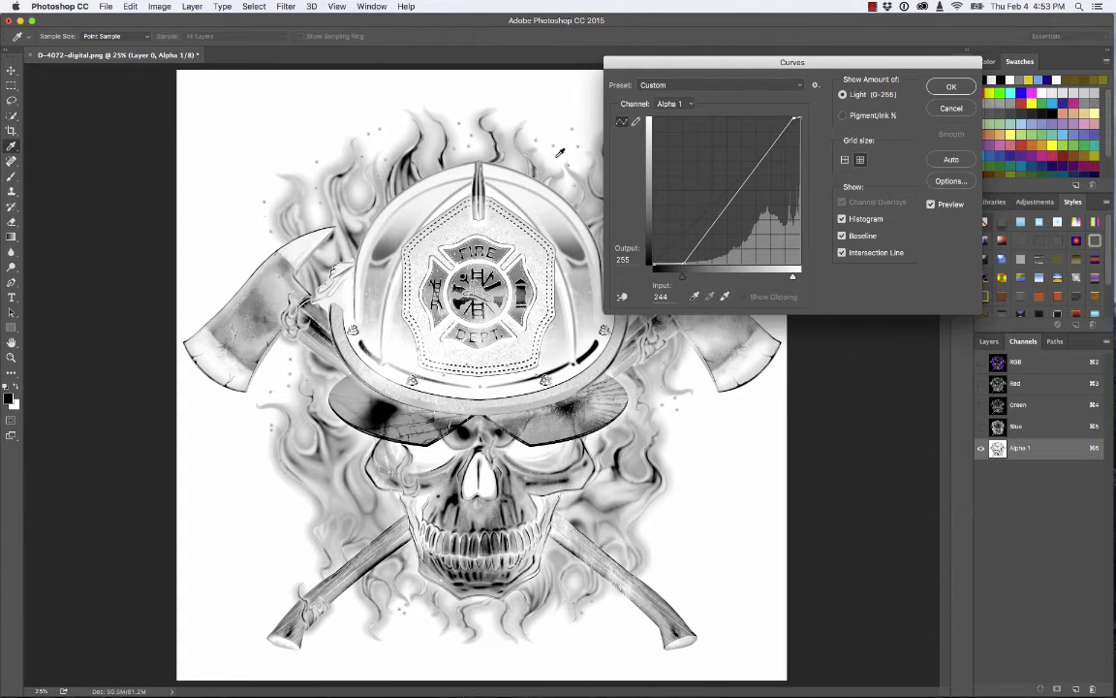
{"action": "left_click_drag", "start_coordinate": [738, 190], "coordinate": [752, 218]}
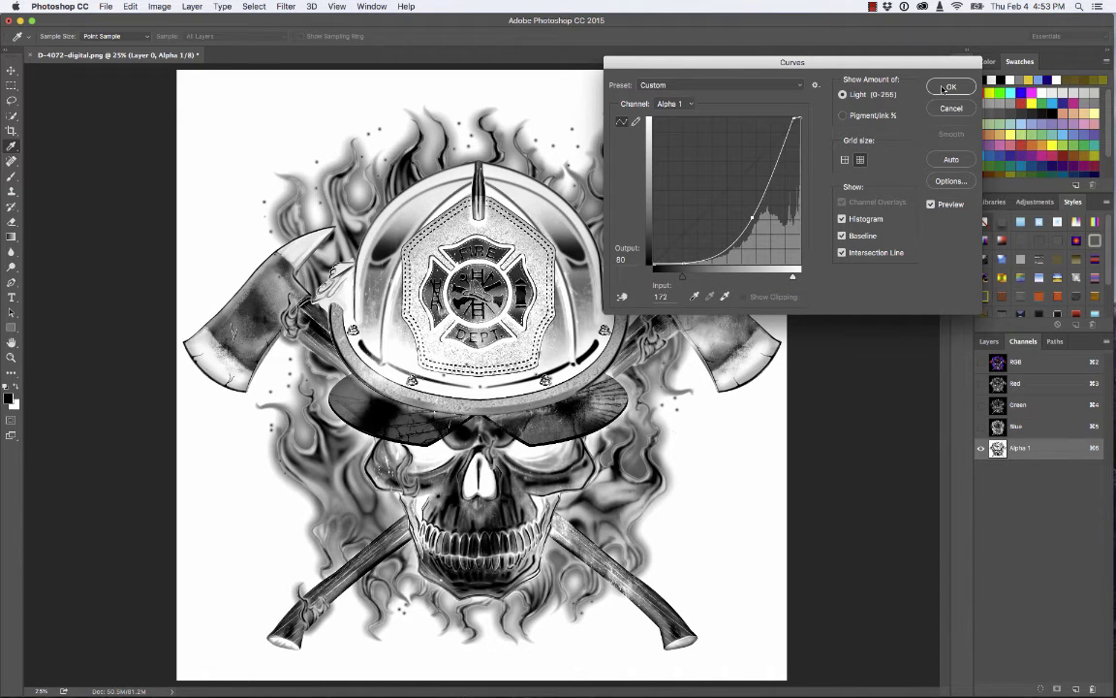
{"action": "left_click", "coordinate": [946, 87]}
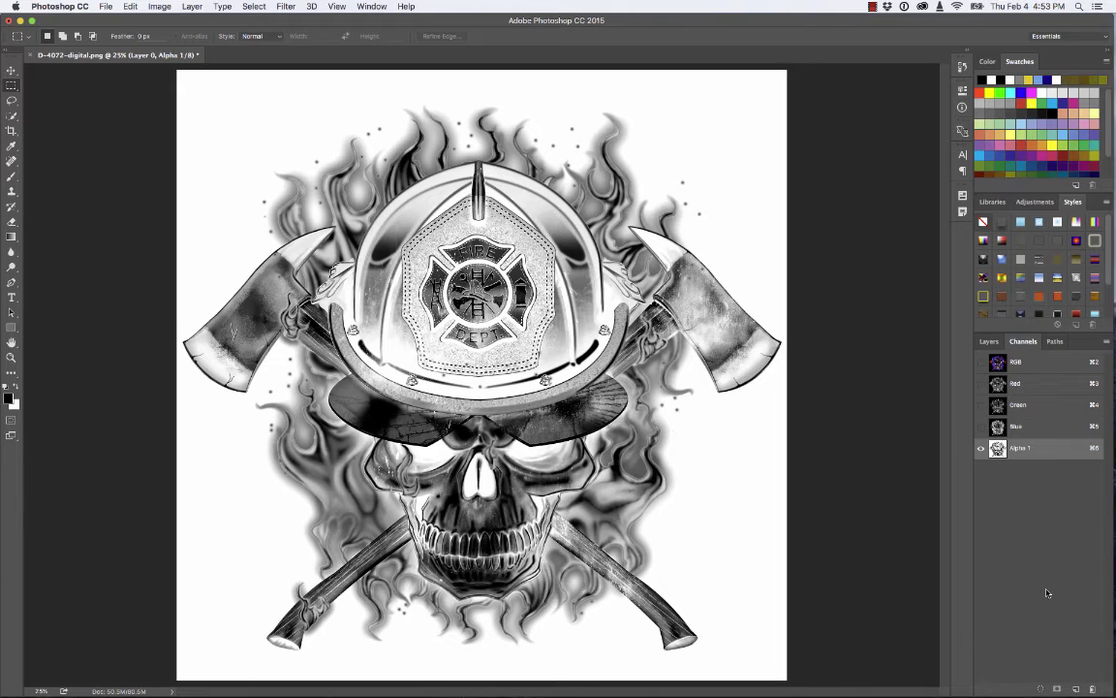
- Create an Alpha 2 channel above Alpha 1 and change its display colour
{"action": "left_click", "coordinate": [1075, 689]}
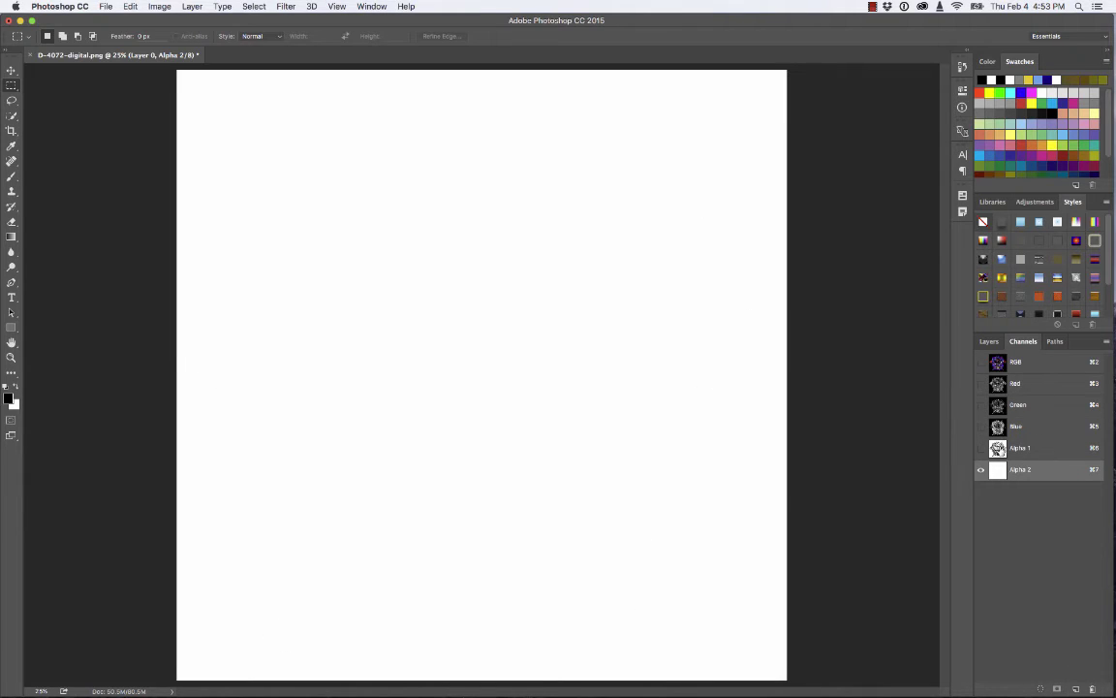
{"action": "left_click_drag", "start_coordinate": [997, 473], "coordinate": [997, 450]}
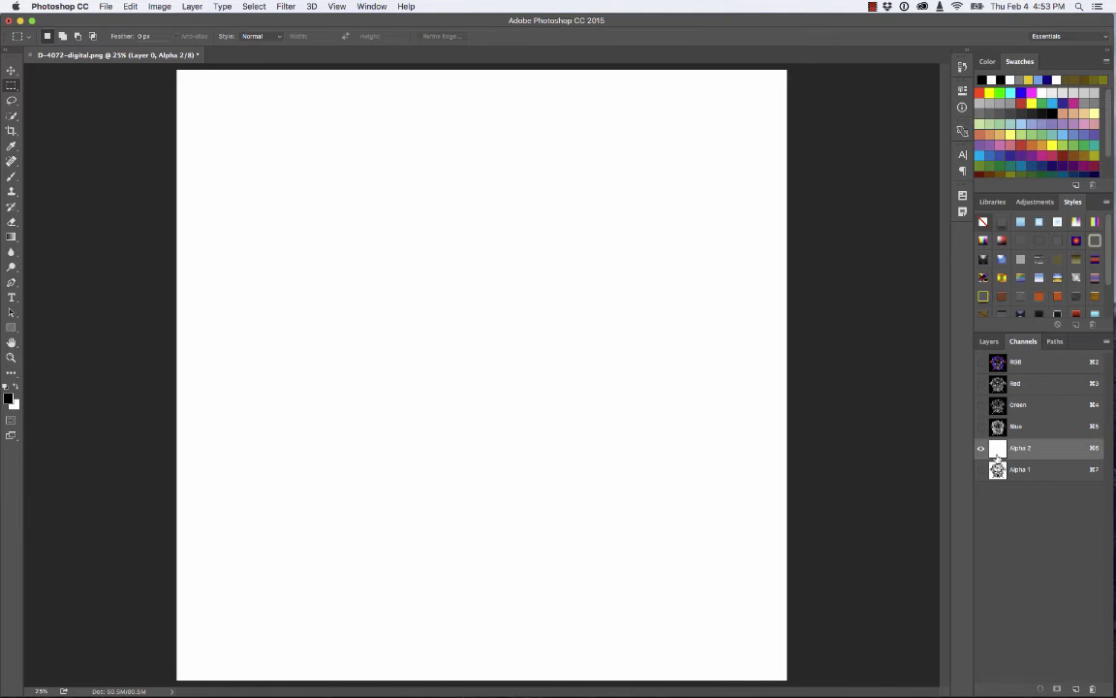
{"action": "double_click", "coordinate": [997, 447]}
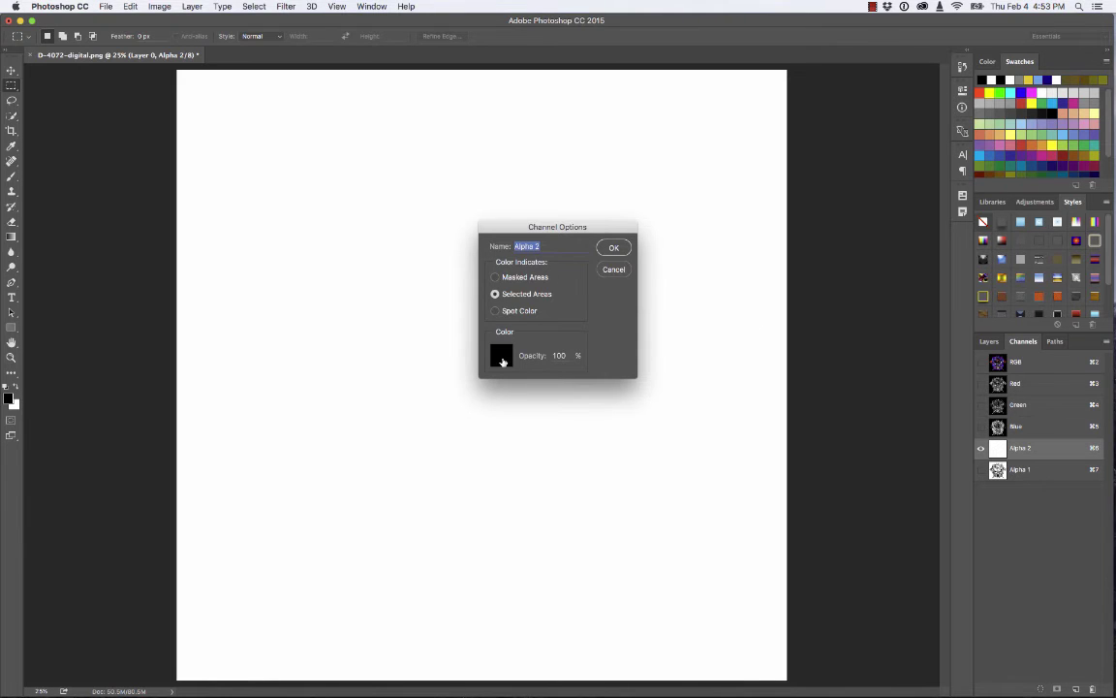
{"action": "left_click", "coordinate": [501, 357]}
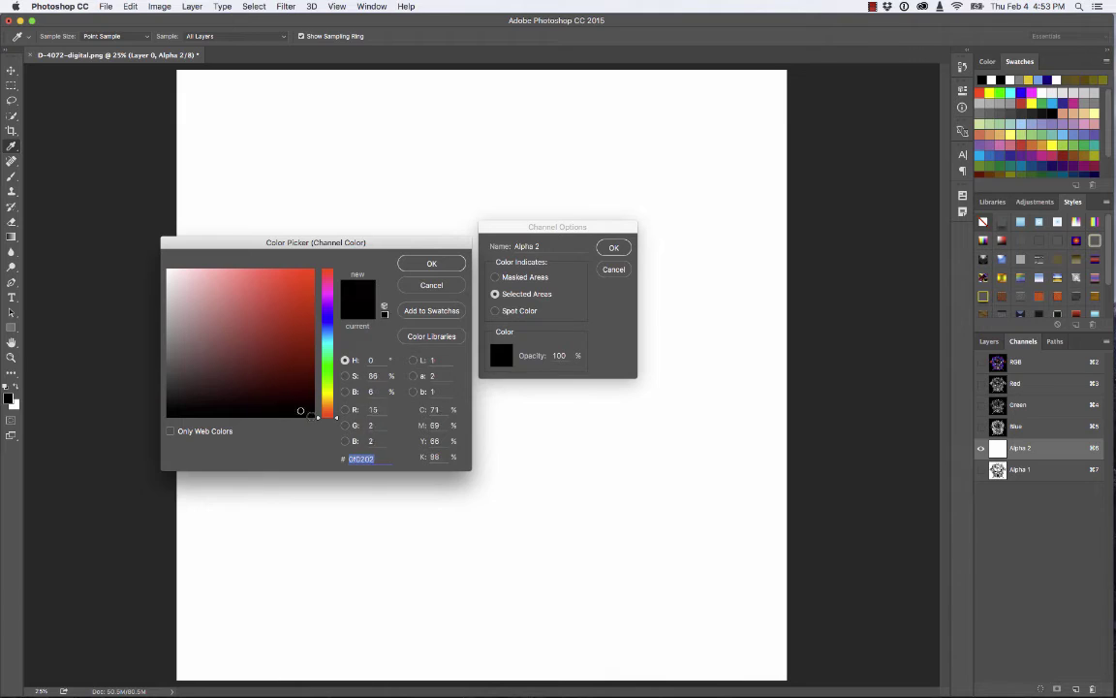
{"action": "left_click", "coordinate": [442, 266]}
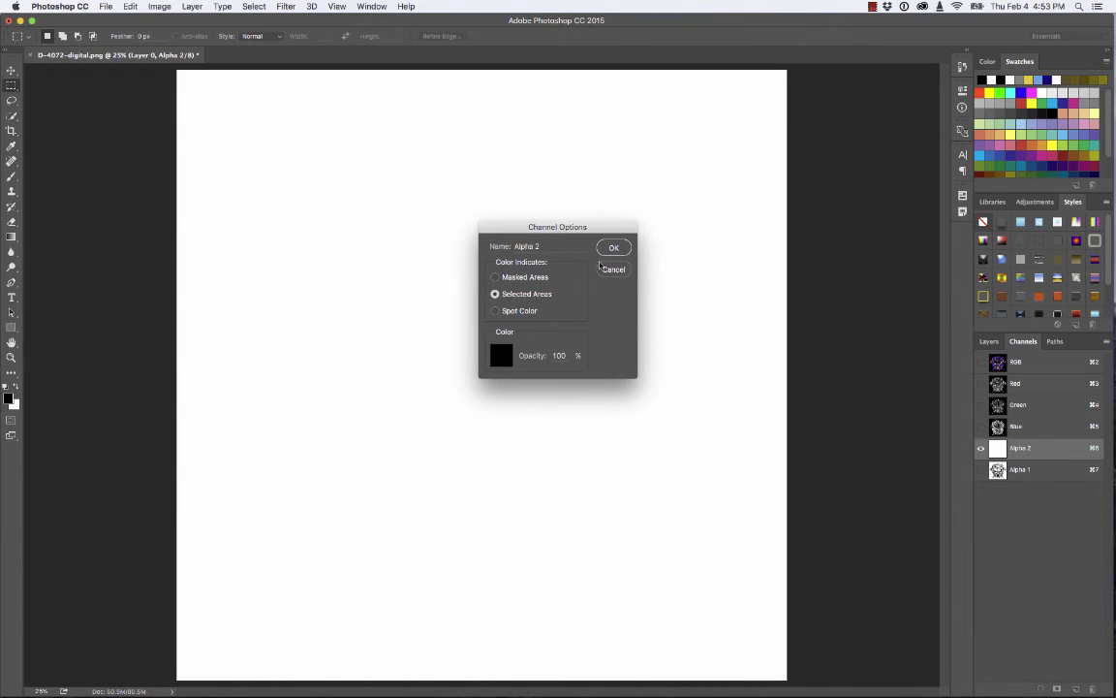
{"action": "left_click", "coordinate": [613, 247]}
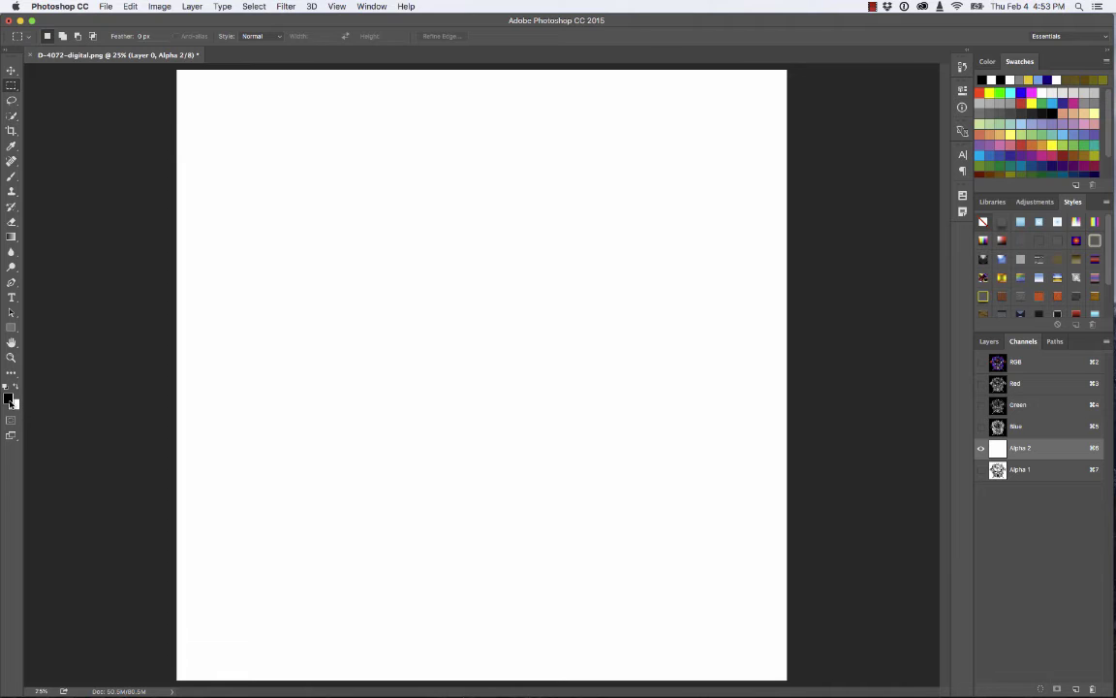
- Fill Alpha 2 entirely with the black foreground colour
{"action": "left_click", "coordinate": [130, 5]}
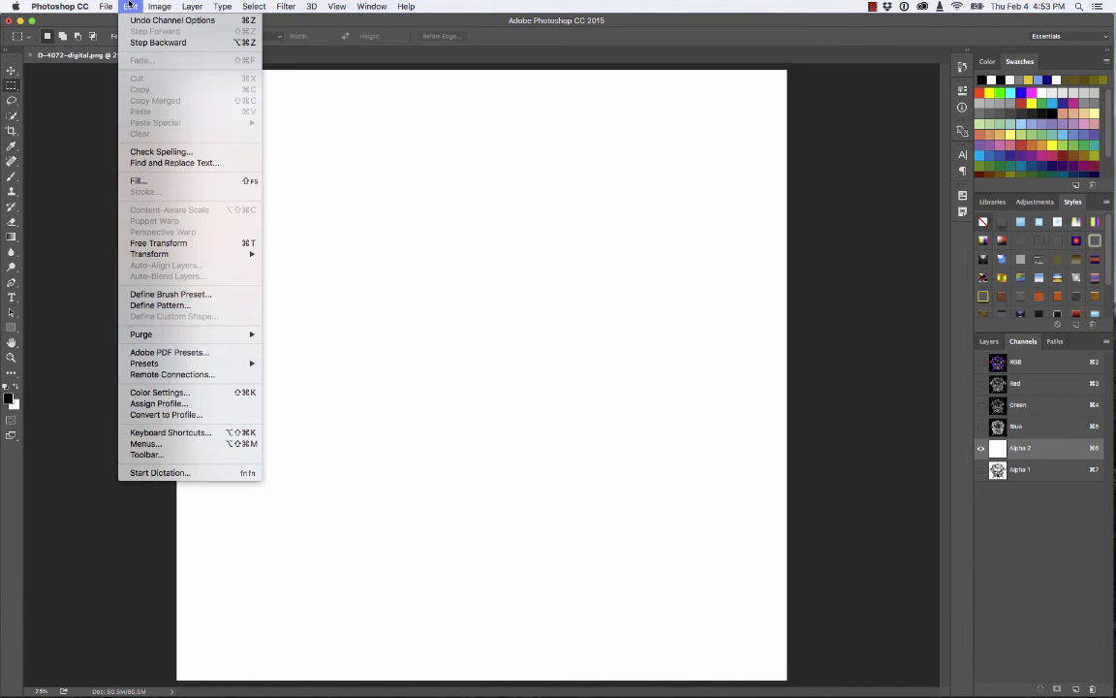
{"action": "left_click", "coordinate": [141, 181]}
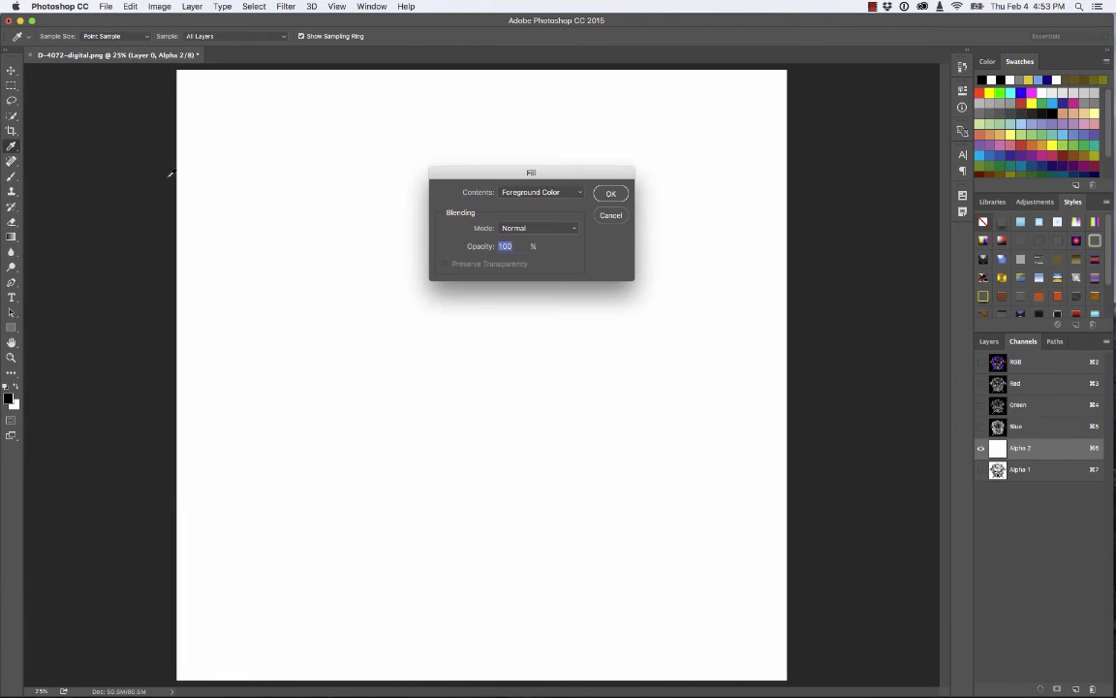
{"action": "left_click", "coordinate": [579, 192]}
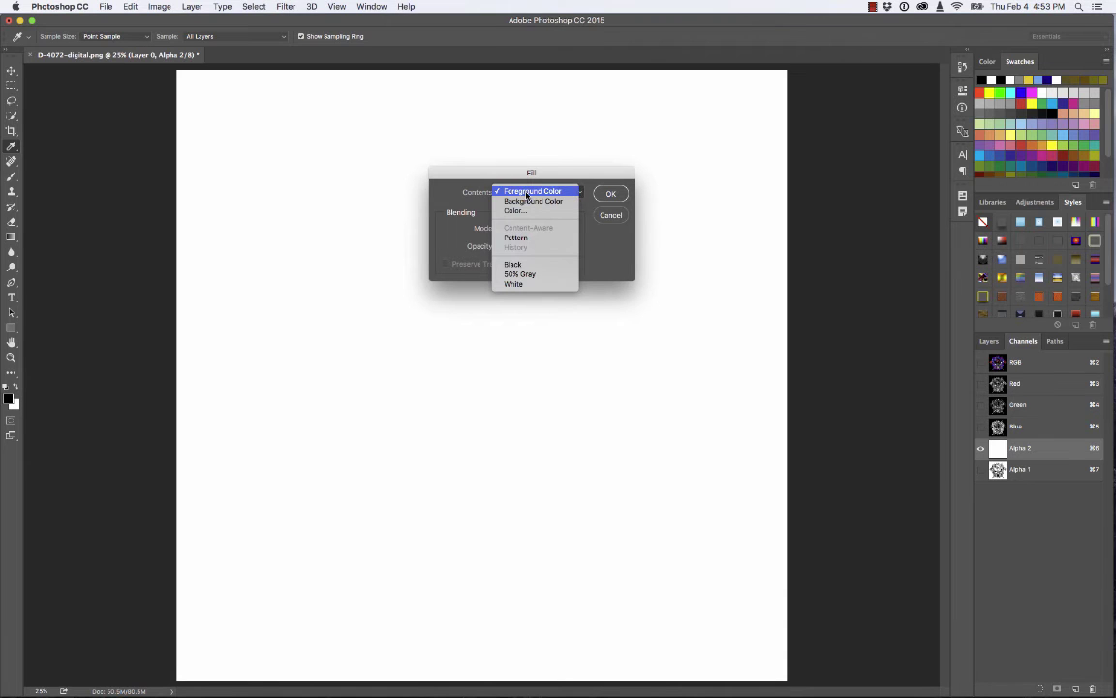
{"action": "left_click", "coordinate": [552, 191]}
{"action": "left_click", "coordinate": [612, 193]}
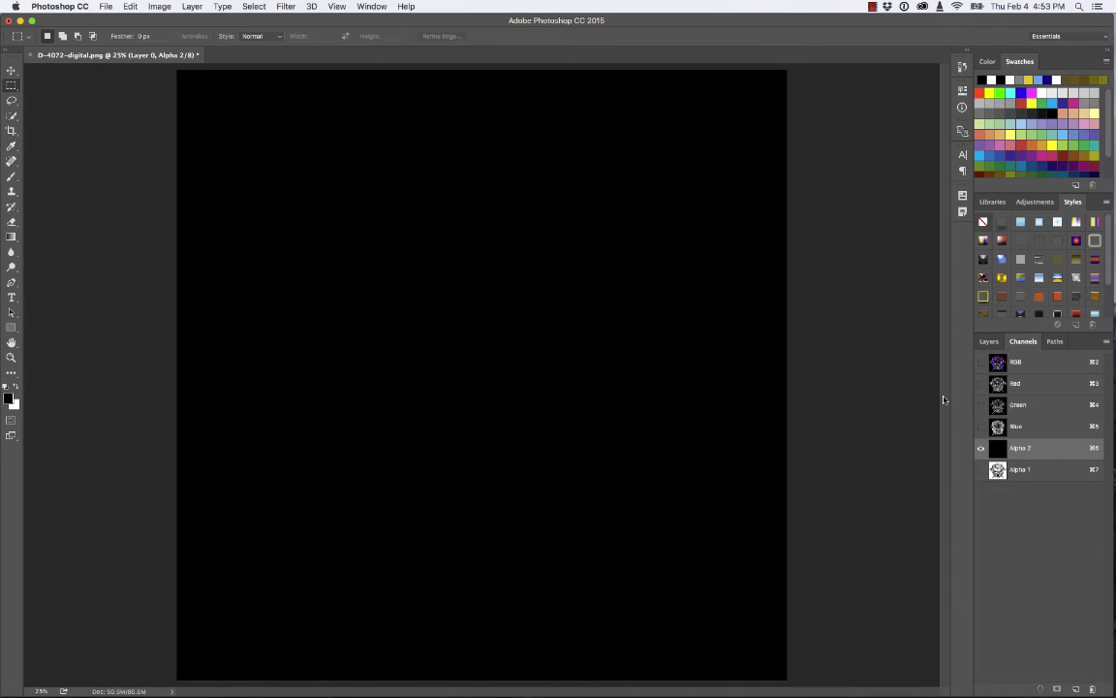
{"action": "left_click", "coordinate": [990, 470]}
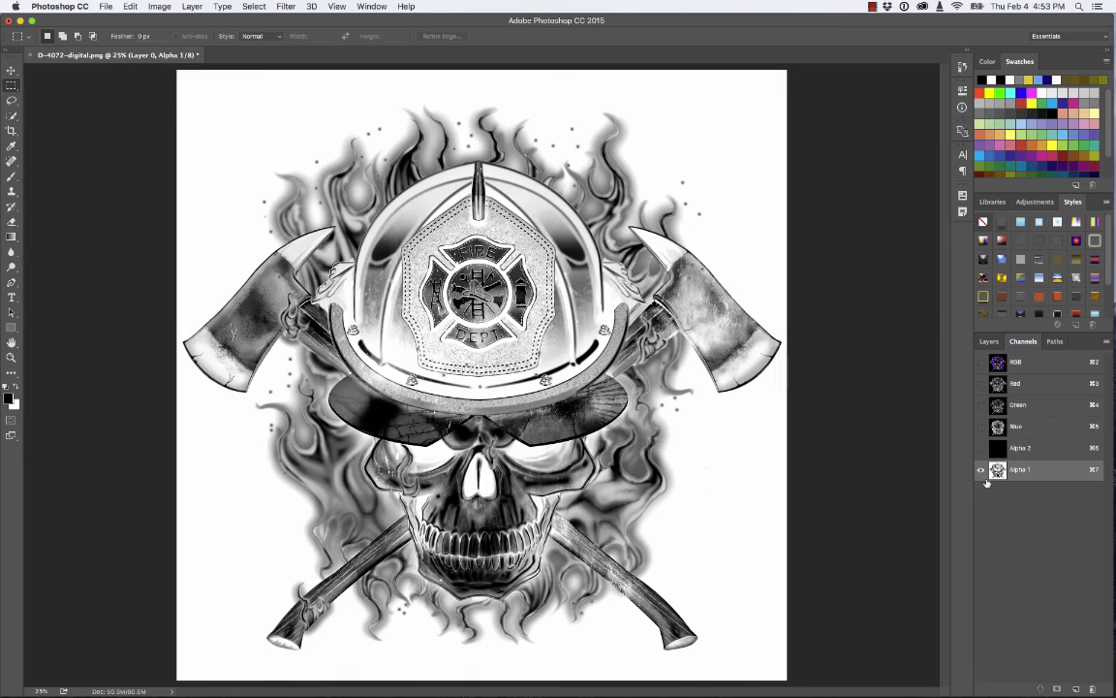
- Show Alpha 2 and set Alpha 1's display colour to white at 55% opacity
{"action": "left_click", "coordinate": [982, 449]}
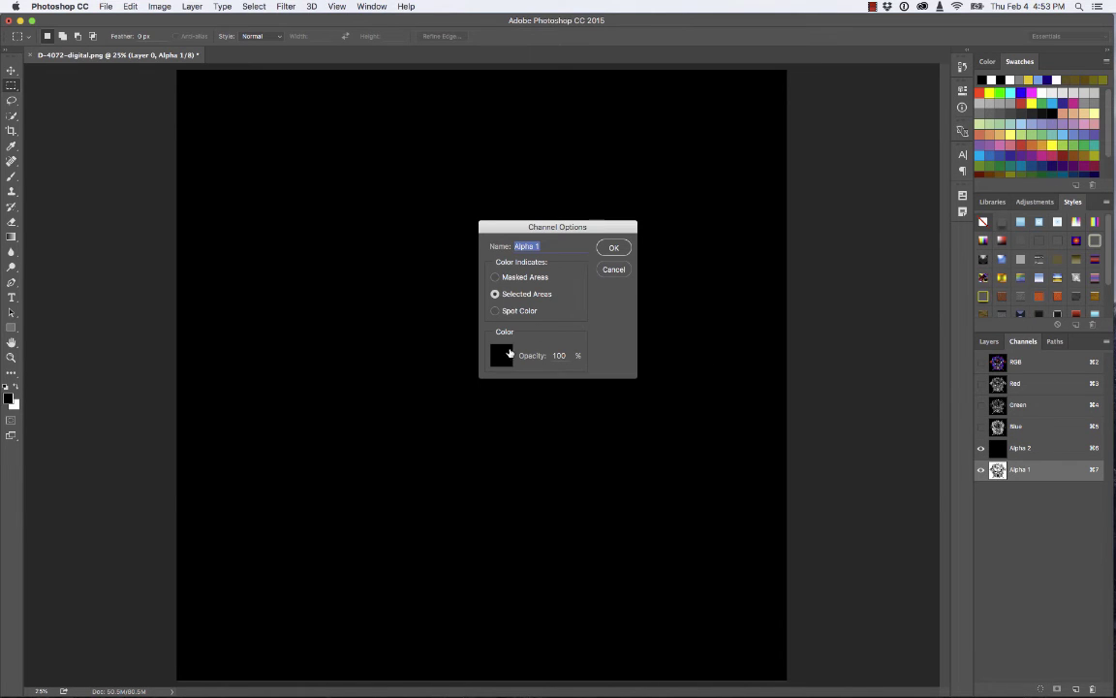
{"action": "left_click", "coordinate": [502, 355]}
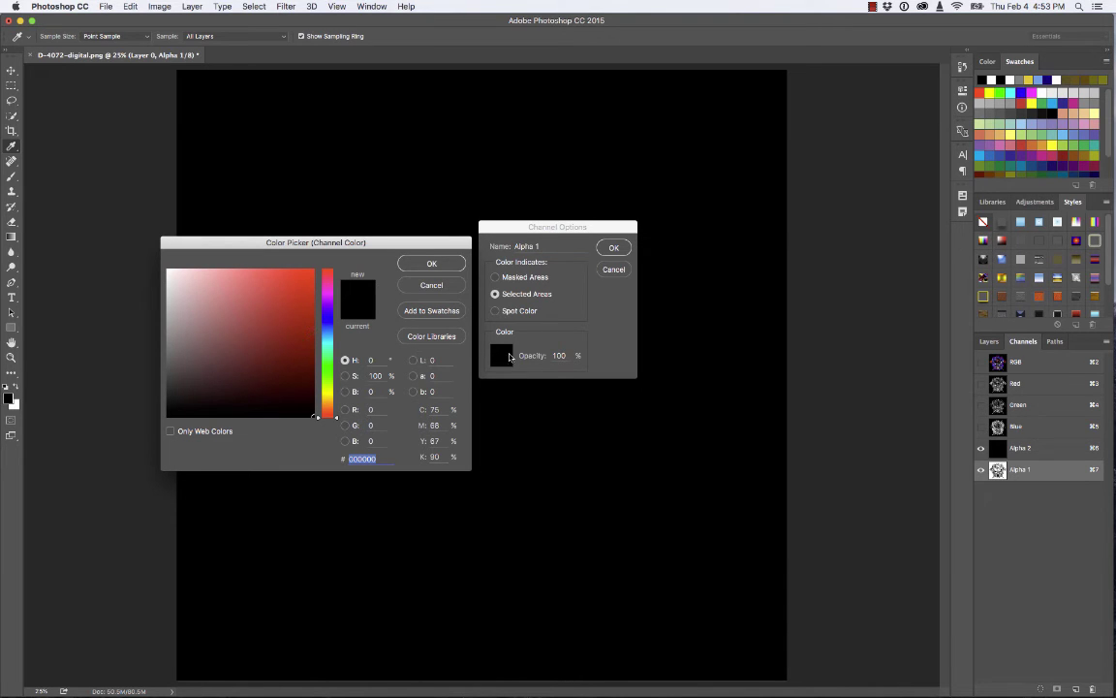
{"action": "left_click", "coordinate": [169, 271]}
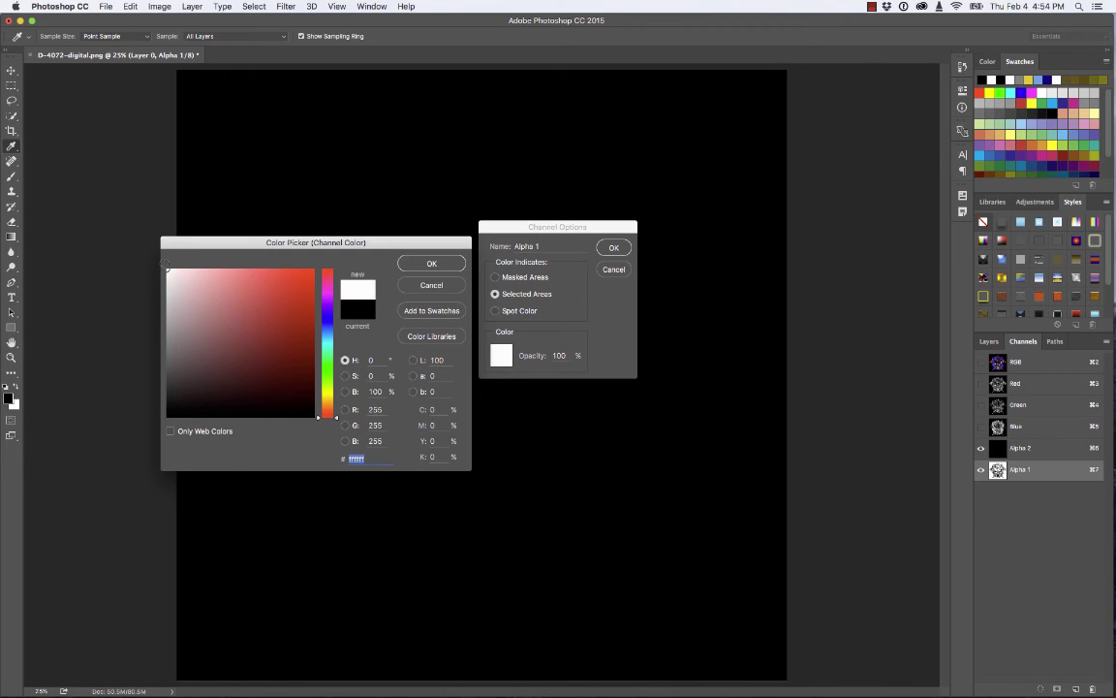
{"action": "left_click", "coordinate": [432, 264]}
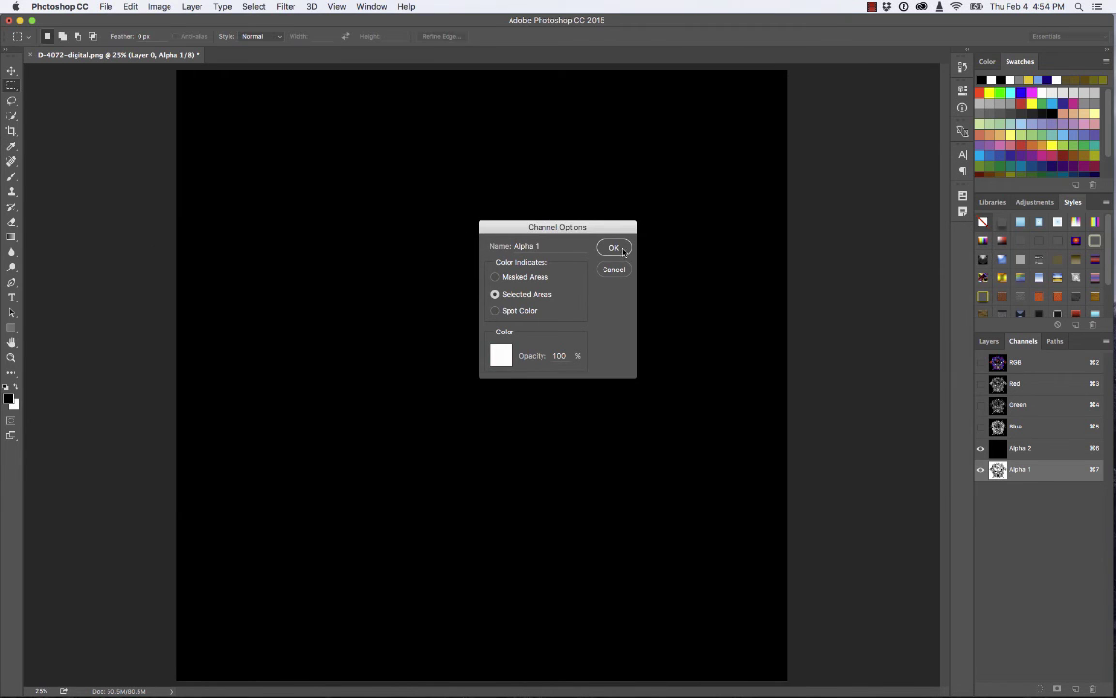
{"action": "double_click", "coordinate": [559, 356]}
{"action": "type", "text": "55"}
{"action": "left_click", "coordinate": [614, 249]}
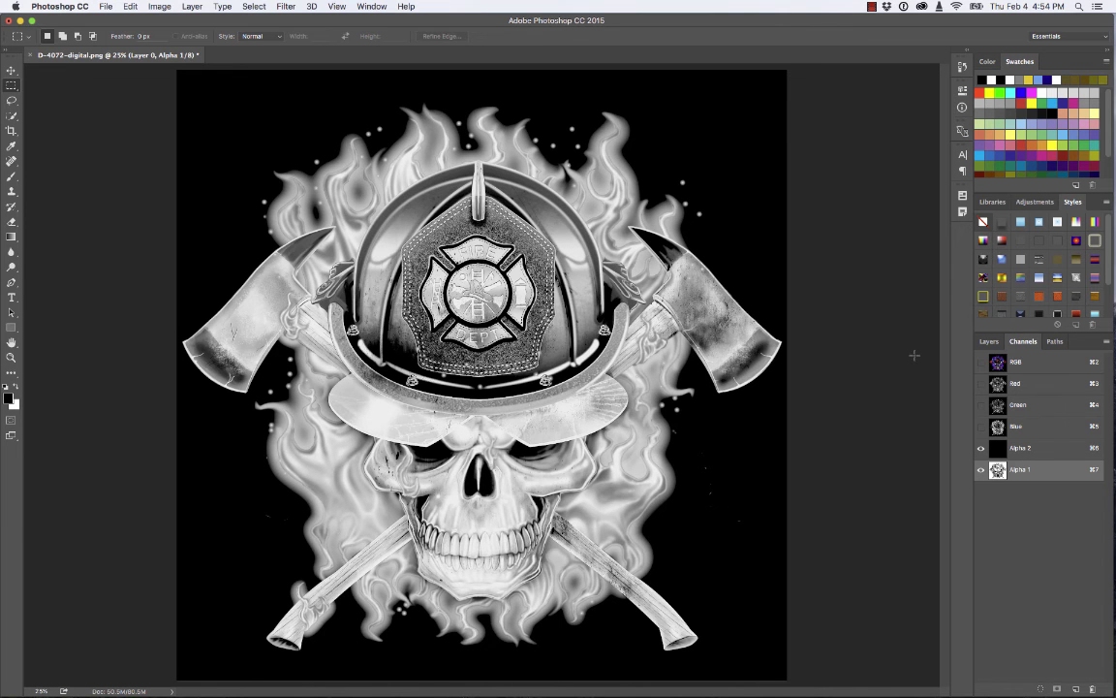